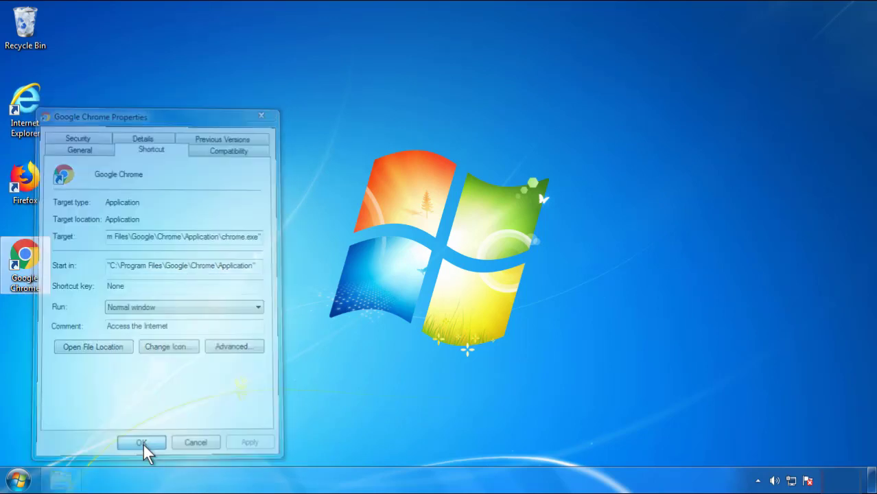
# Step: Close the Google Chrome shortcut Properties dialog with OK and bring up the Start menu
pyautogui.click(18, 480)
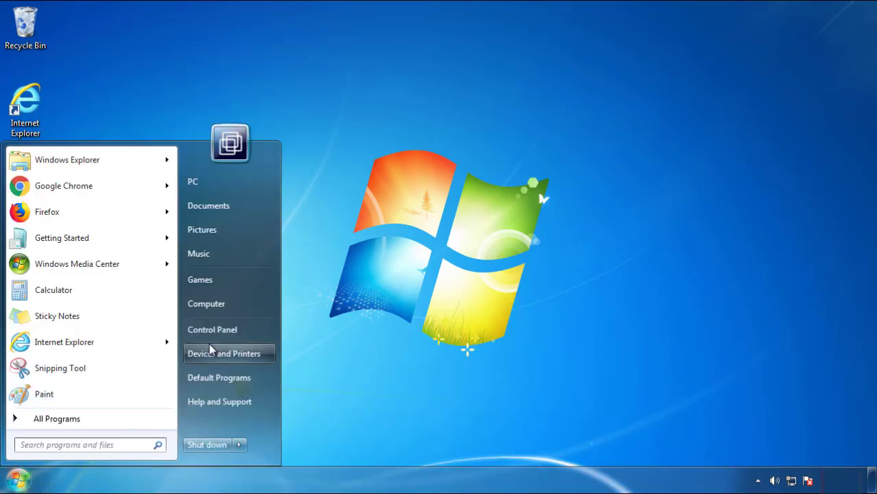
# Step: Sort installed programs by newest install date, uninstall SearchMine 2.00, then close Programs and Features
pyautogui.click(220, 327)
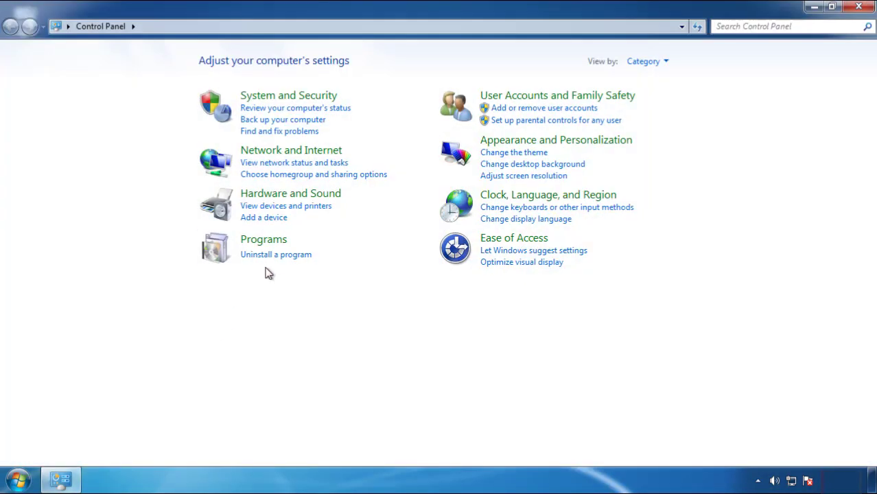
pyautogui.click(274, 256)
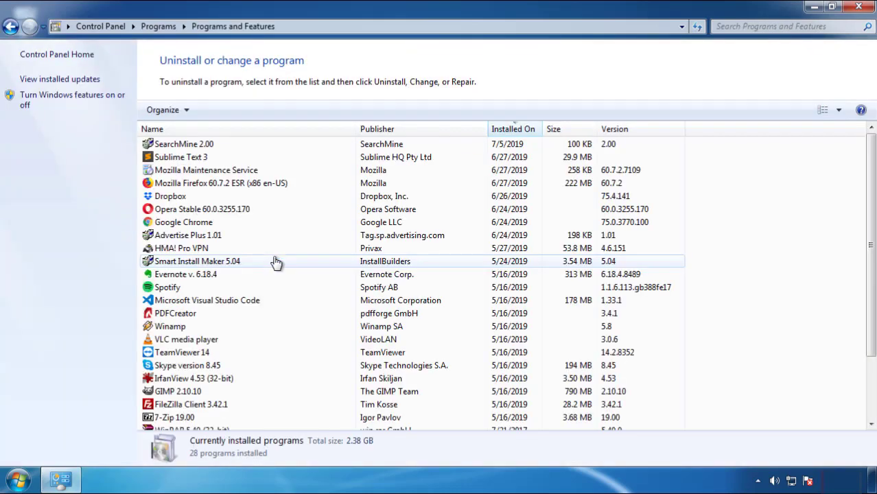
pyautogui.click(513, 130)
pyautogui.click(508, 131)
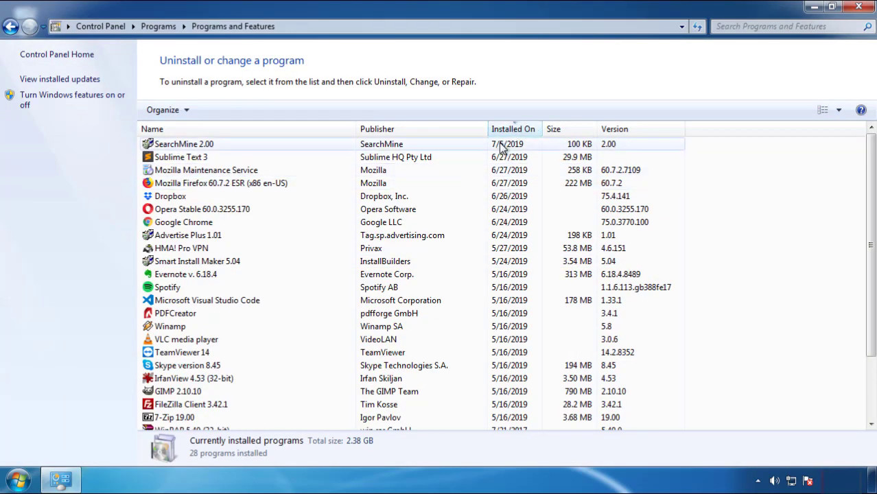
pyautogui.click(183, 146)
pyautogui.click(219, 111)
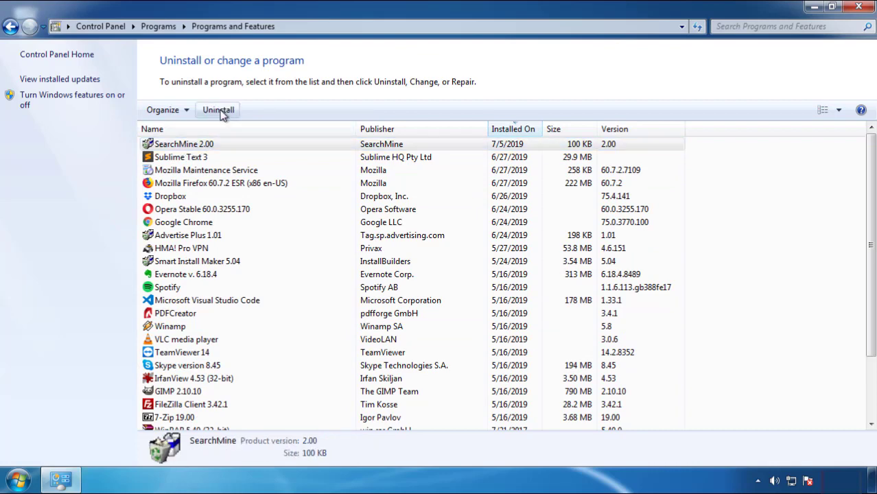
pyautogui.click(513, 363)
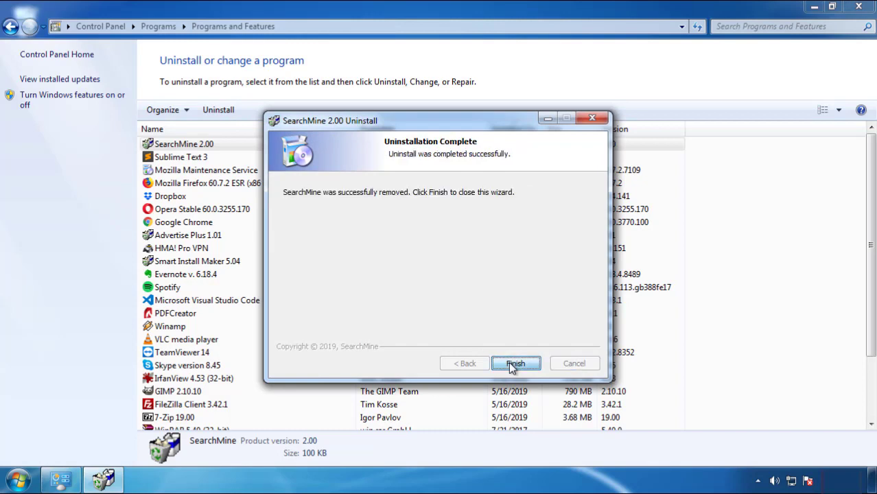
pyautogui.click(508, 362)
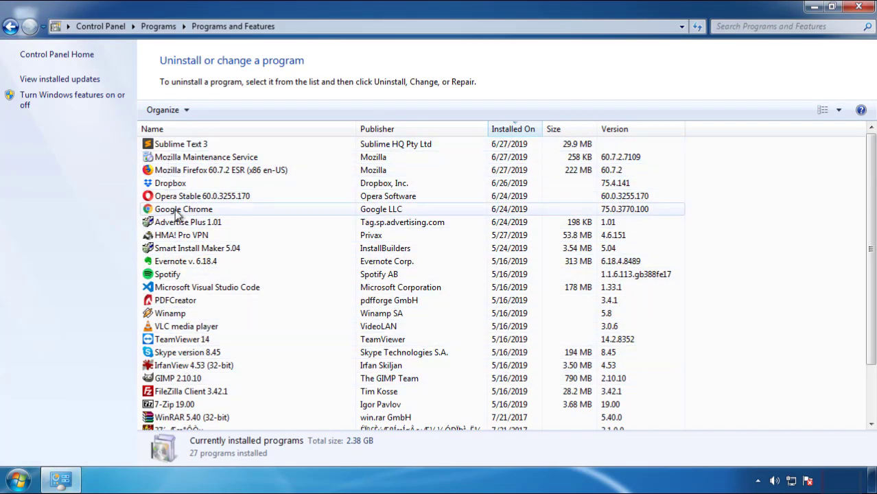
pyautogui.click(858, 8)
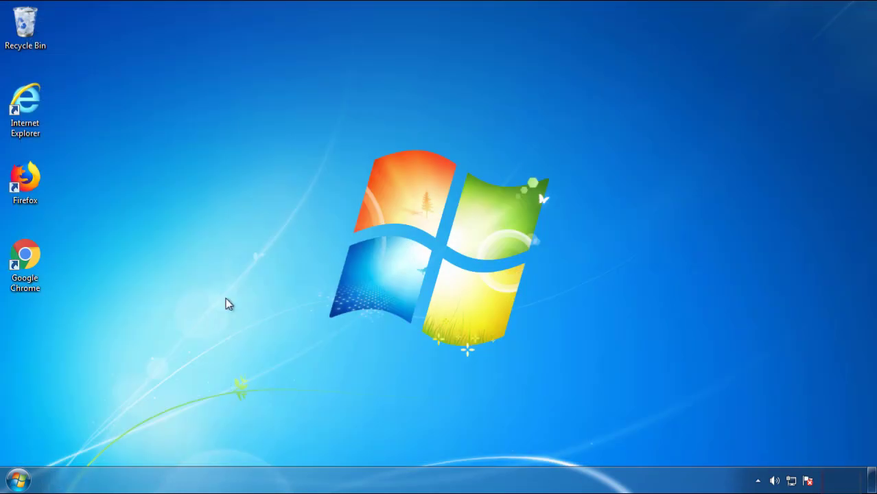
# Step: Restart the PC from the Start menu and choose Safe Mode at the boot menu
pyautogui.click(18, 480)
pyautogui.click(238, 444)
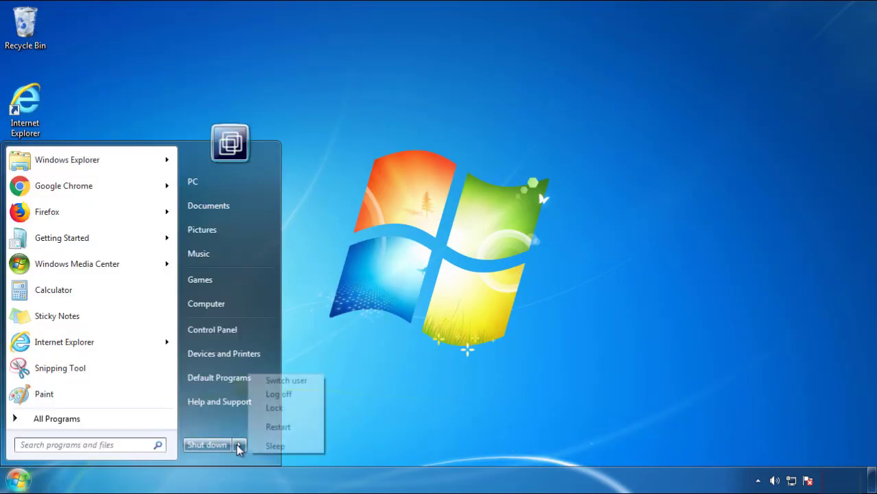
pyautogui.click(457, 375)
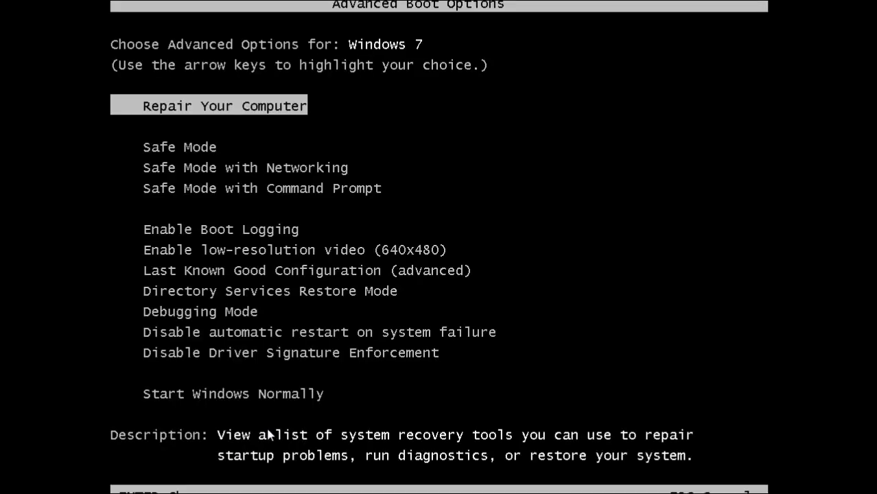
pyautogui.press('Down')
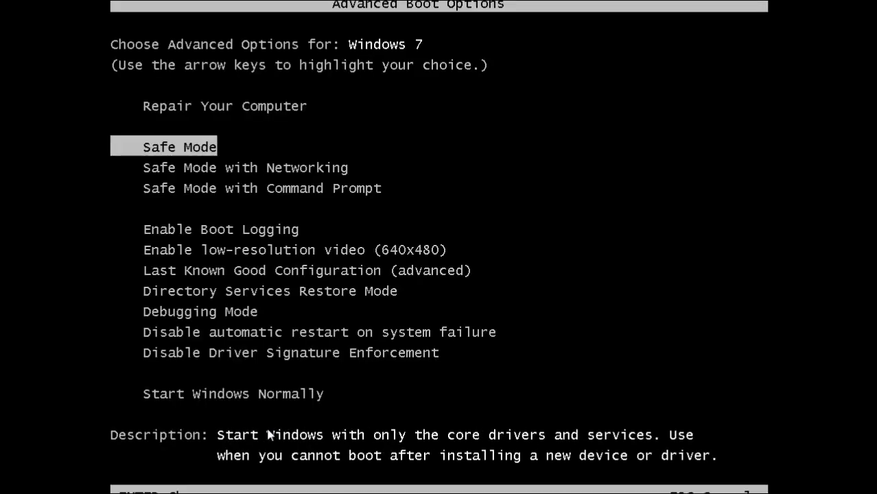
pyautogui.press('Return')
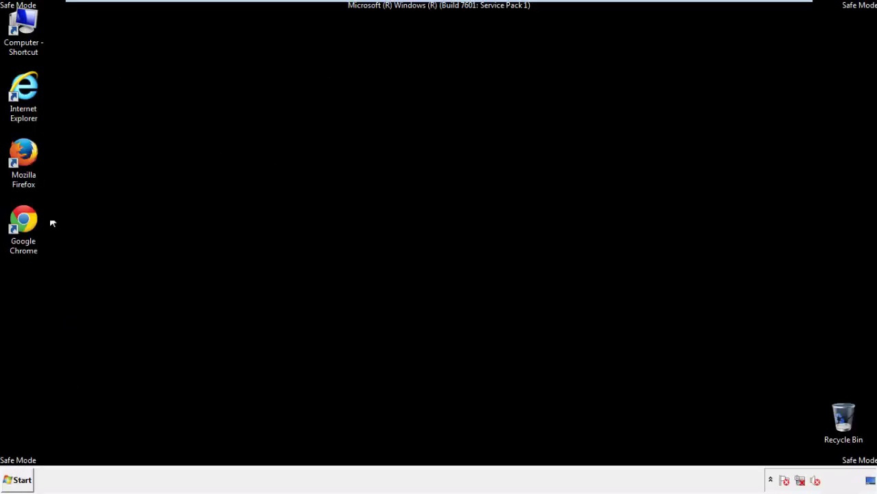
# Step: Launch Firefox, decline making it the default browser, and make sure the menu bar is shown
pyautogui.doubleClick(31, 159)
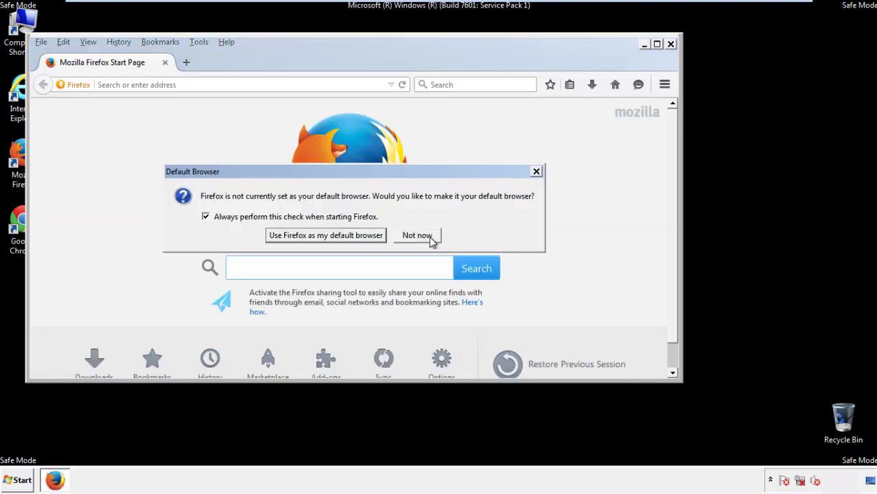
pyautogui.click(428, 235)
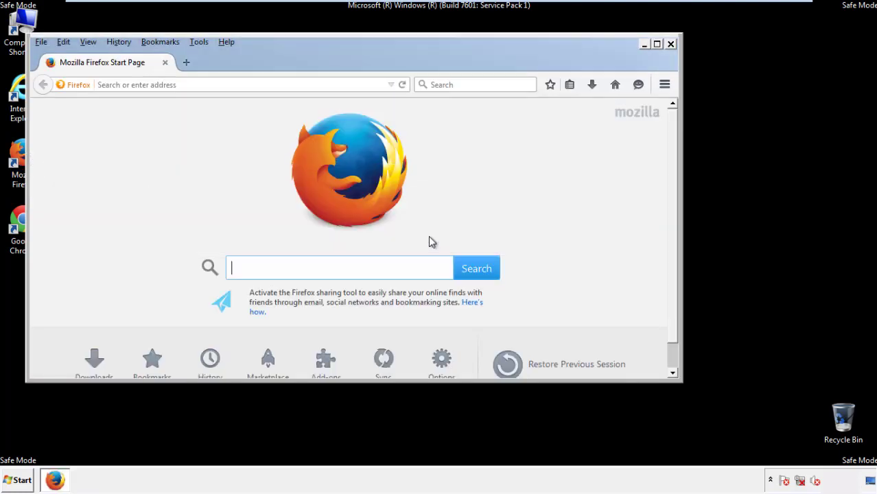
pyautogui.rightClick(269, 58)
pyautogui.click(293, 102)
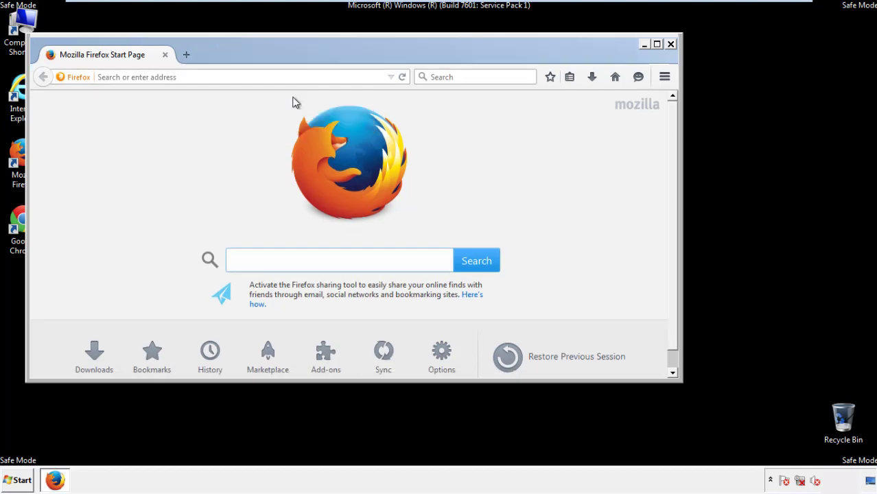
pyautogui.rightClick(275, 56)
pyautogui.click(293, 108)
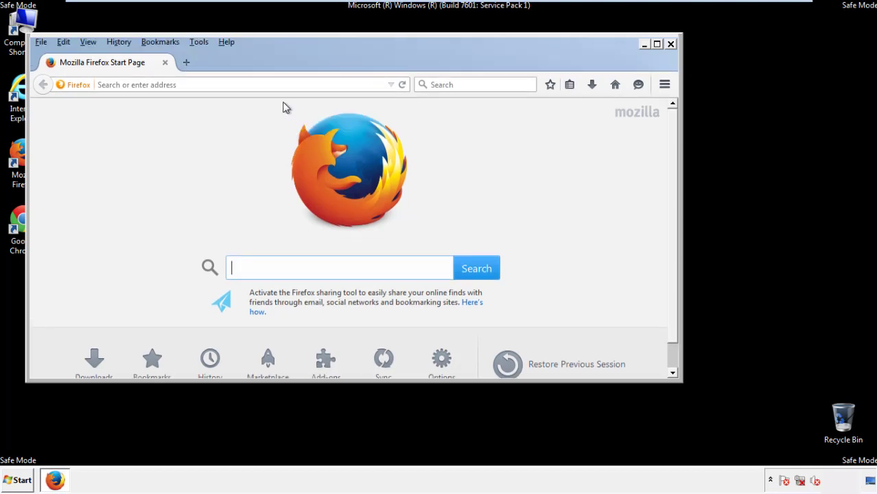
# Step: Clear Firefox's recent history for the Everything time range with all item types ticked
pyautogui.click(124, 43)
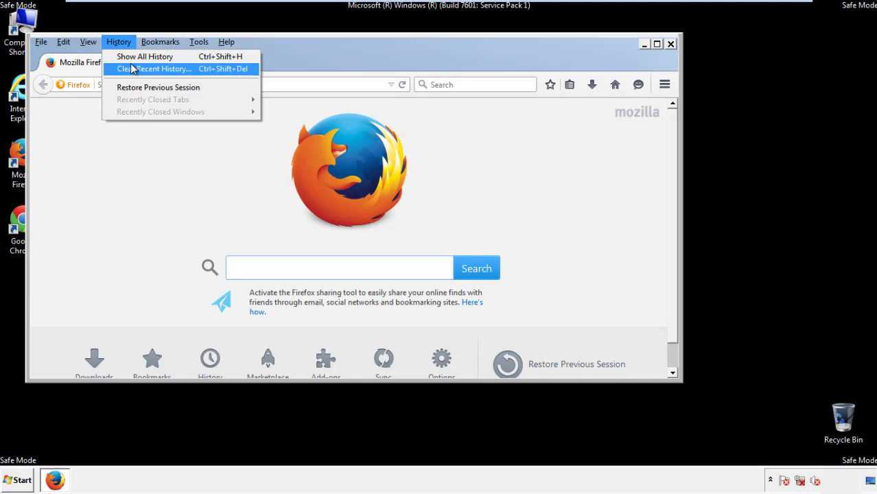
pyautogui.click(132, 69)
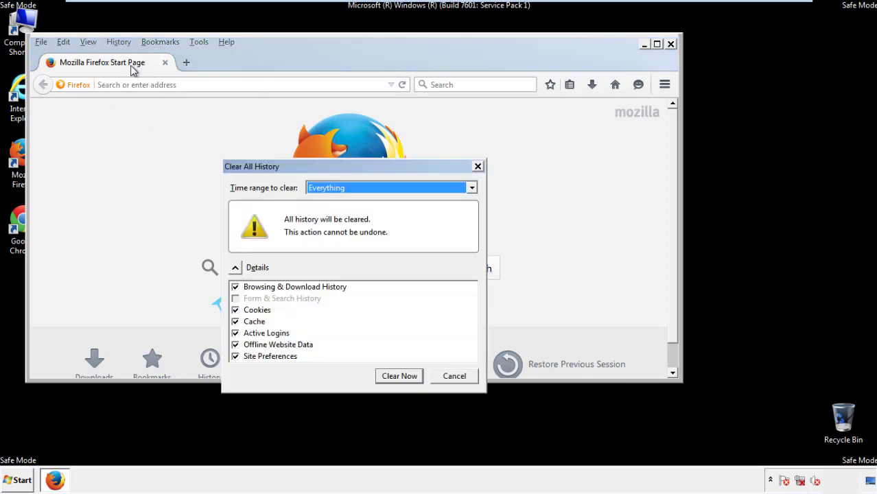
pyautogui.click(325, 190)
pyautogui.click(328, 257)
pyautogui.click(235, 345)
pyautogui.click(234, 344)
pyautogui.click(235, 357)
pyautogui.click(234, 356)
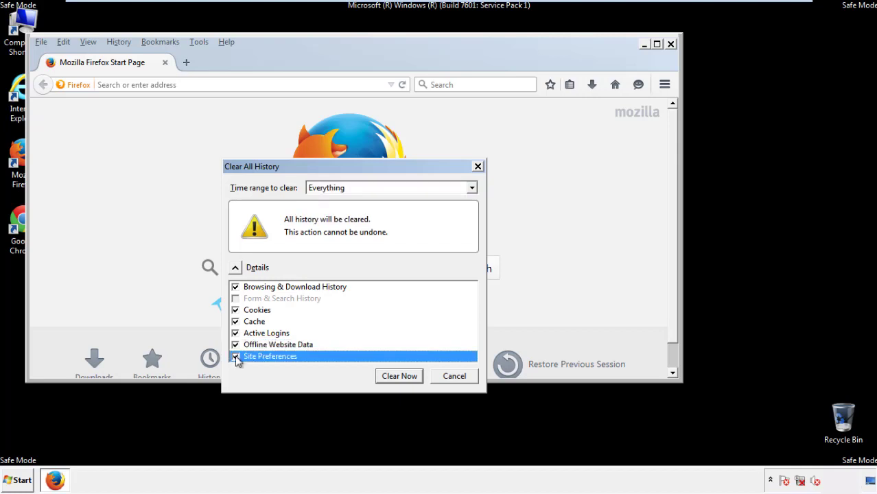
pyautogui.click(398, 376)
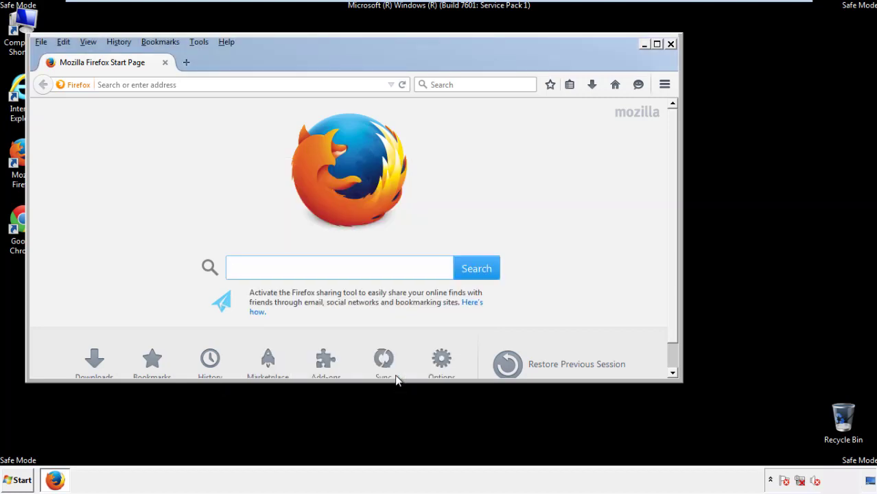
# Step: Refresh Firefox from Troubleshooting Information, finish the import, decline default browser, and close Firefox
pyautogui.click(226, 42)
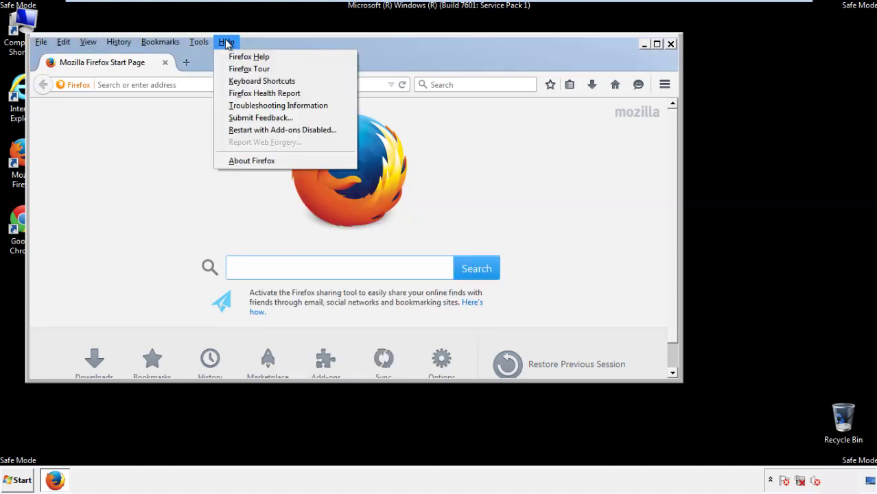
pyautogui.click(255, 106)
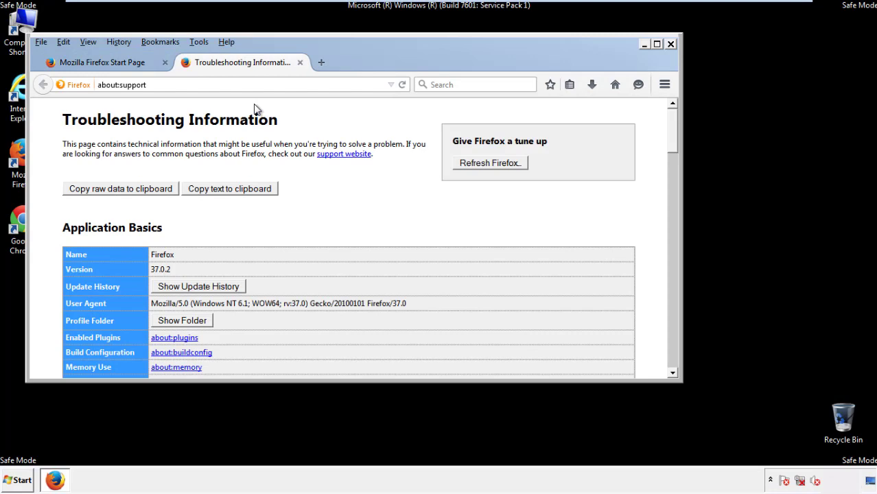
pyautogui.click(508, 167)
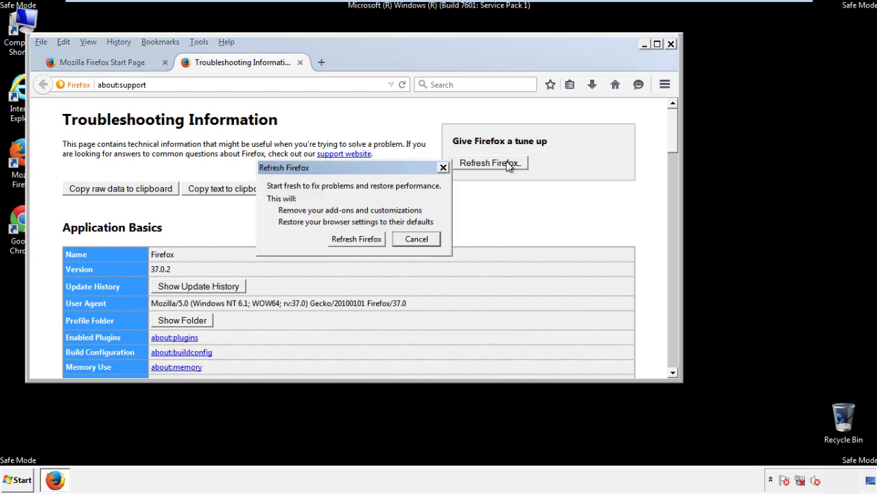
pyautogui.click(356, 239)
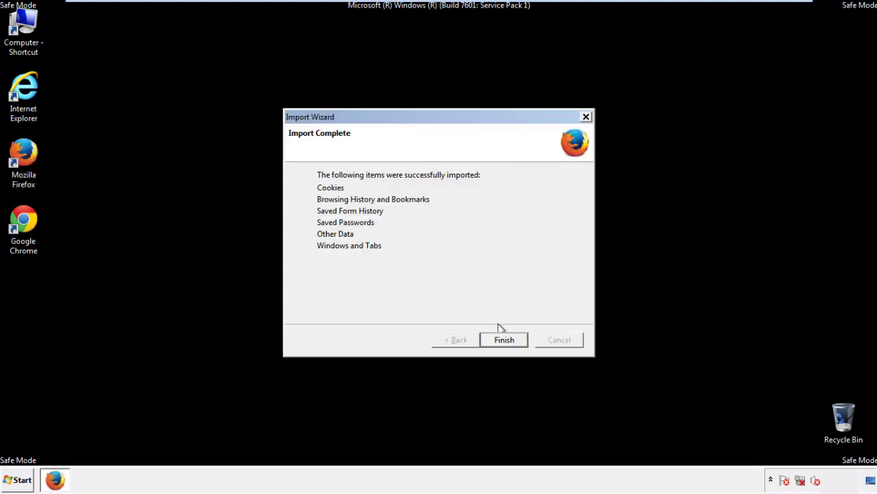
pyautogui.click(504, 340)
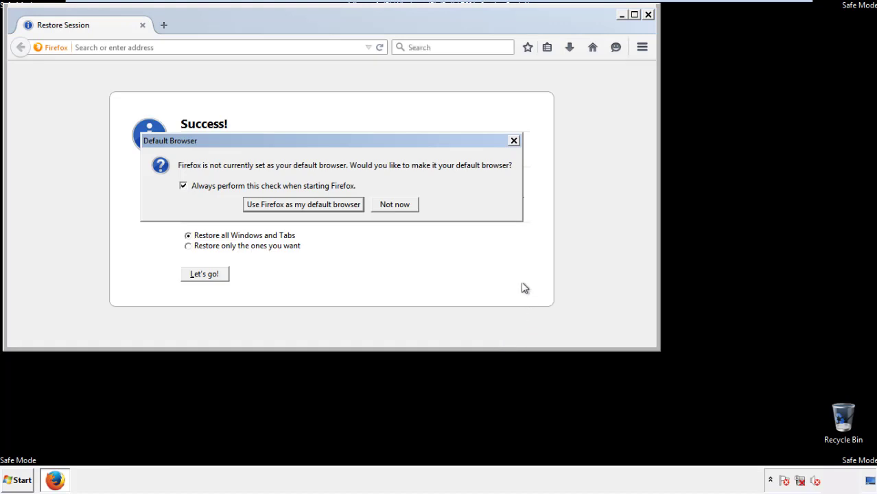
pyautogui.click(395, 206)
pyautogui.click(648, 14)
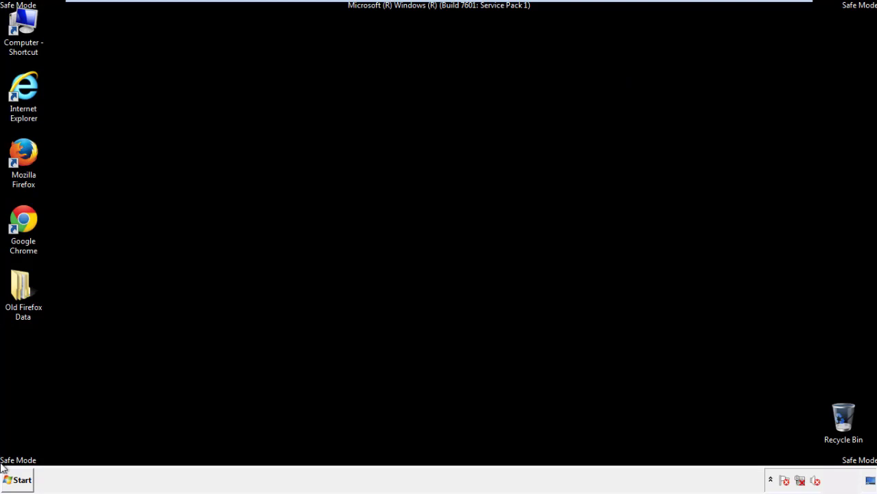
# Step: Launch Chrome, stop the default-browser prompt, and go to Settings > History
pyautogui.click(20, 218)
pyautogui.doubleClick(21, 219)
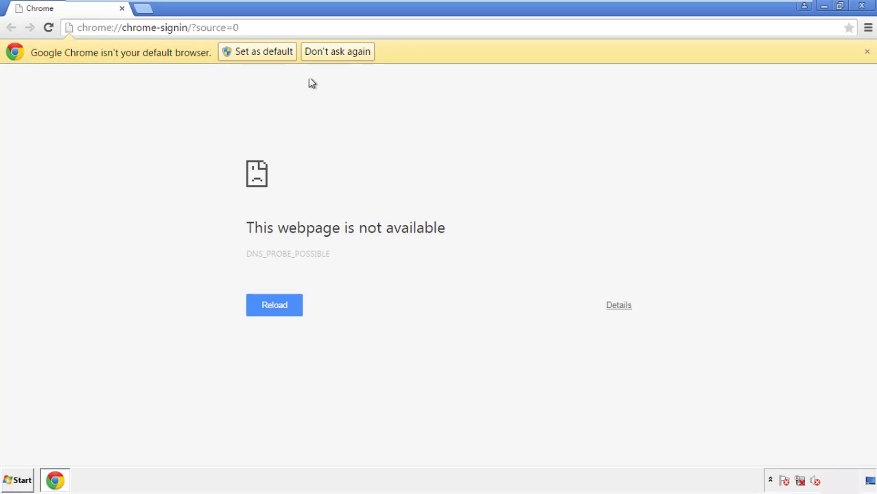
pyautogui.click(352, 52)
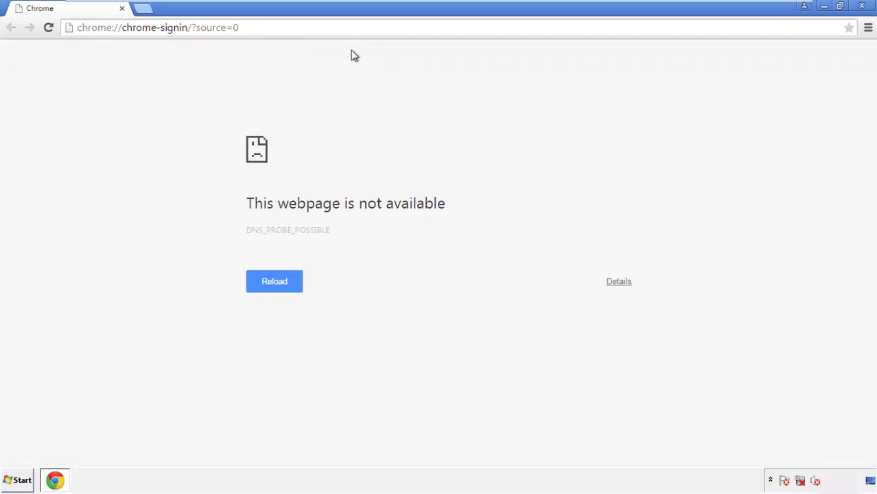
pyautogui.click(867, 29)
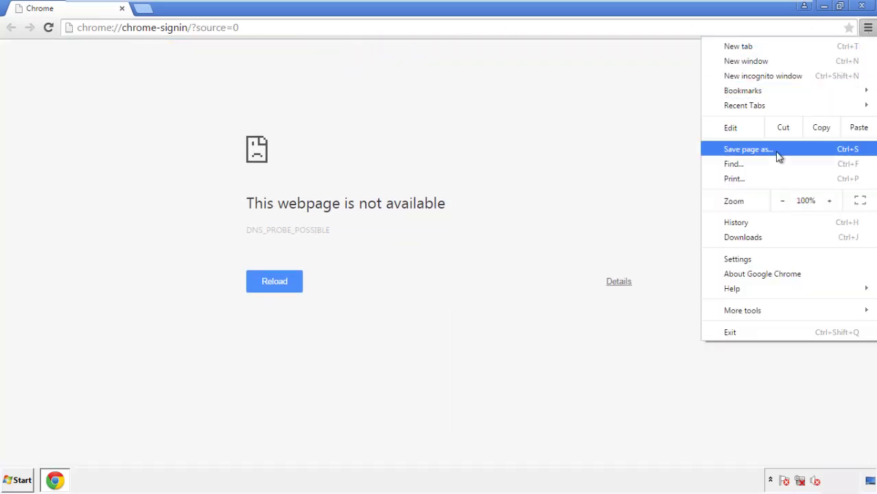
pyautogui.click(741, 260)
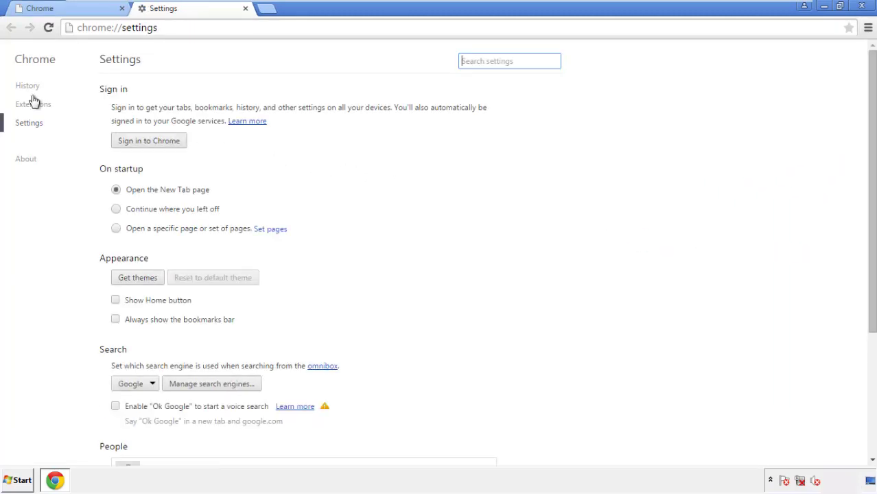
pyautogui.click(32, 89)
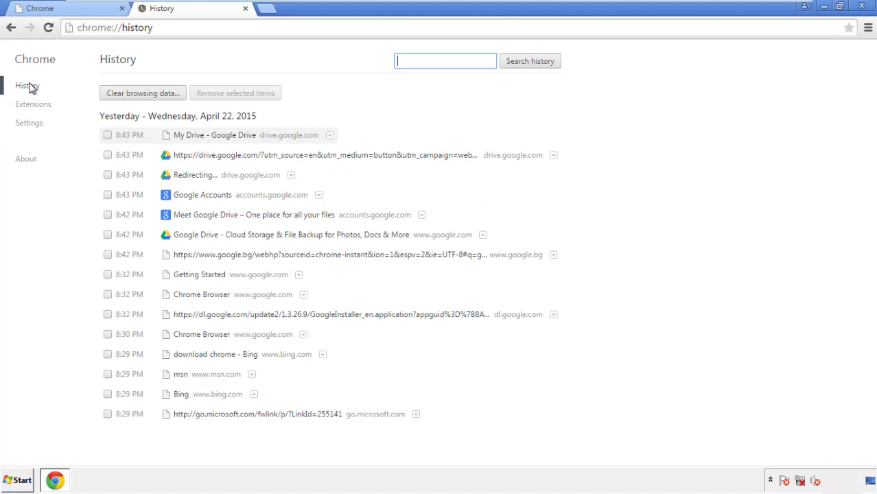
# Step: Clear Chrome browsing data from the beginning of time, including Autofill form data
pyautogui.click(131, 95)
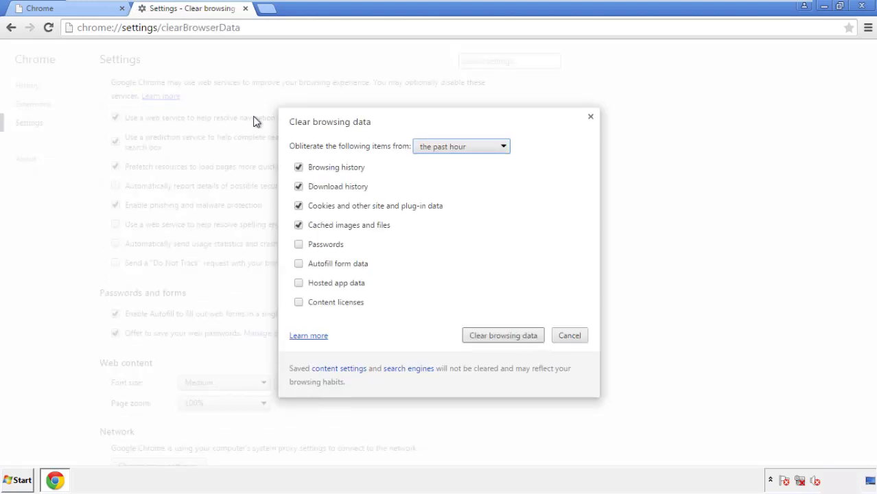
pyautogui.click(441, 149)
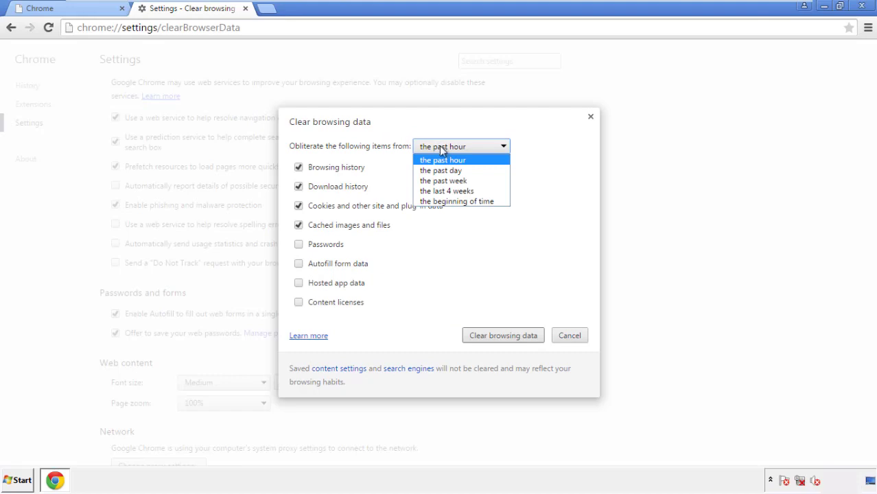
pyautogui.click(439, 202)
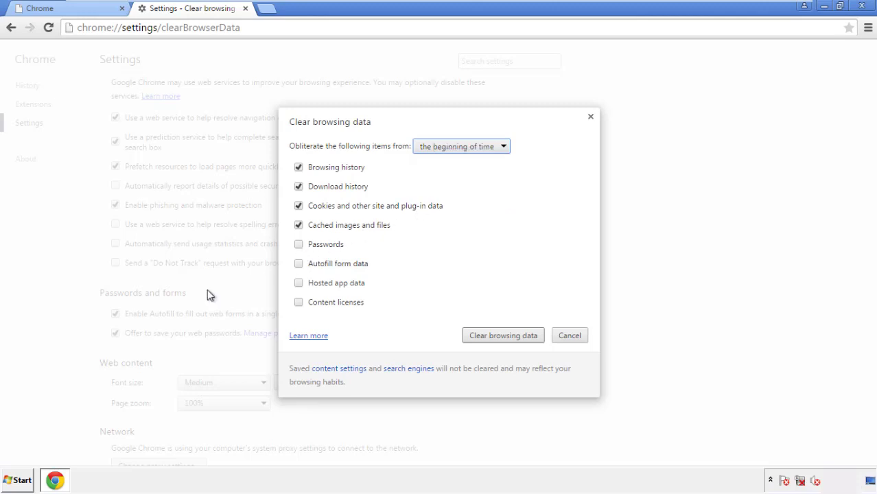
pyautogui.click(305, 267)
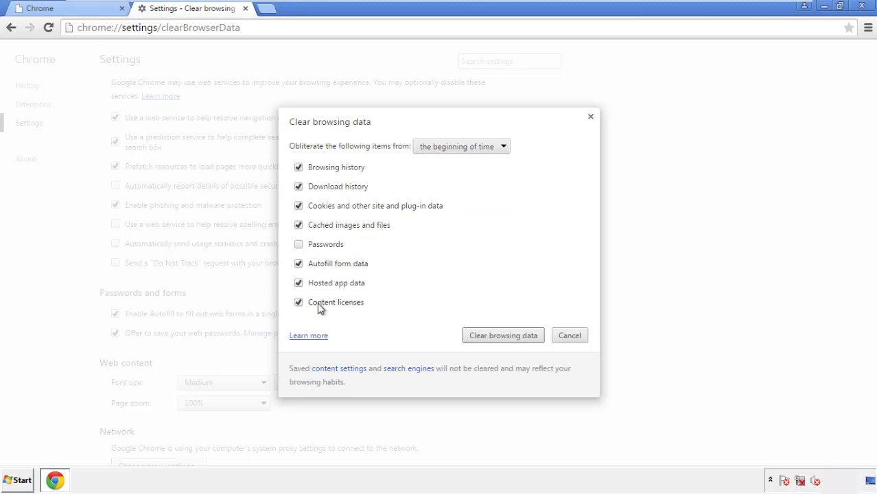
pyautogui.click(491, 338)
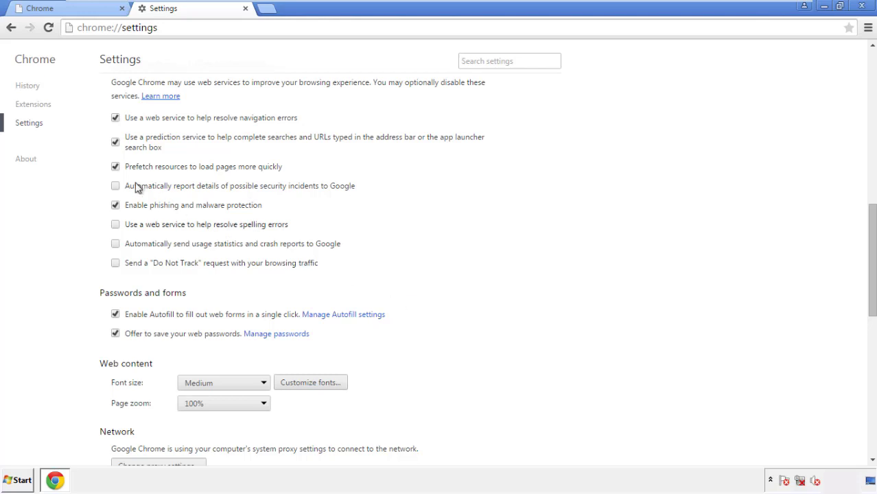
# Step: Reset Chrome settings to their original defaults and close the browser
pyautogui.moveTo(872, 218); pyautogui.dragTo(853, 382)
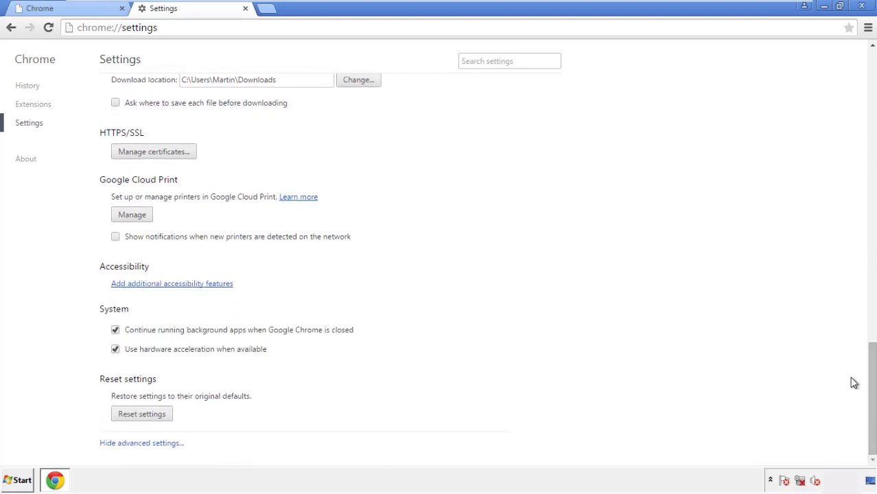
pyautogui.click(166, 419)
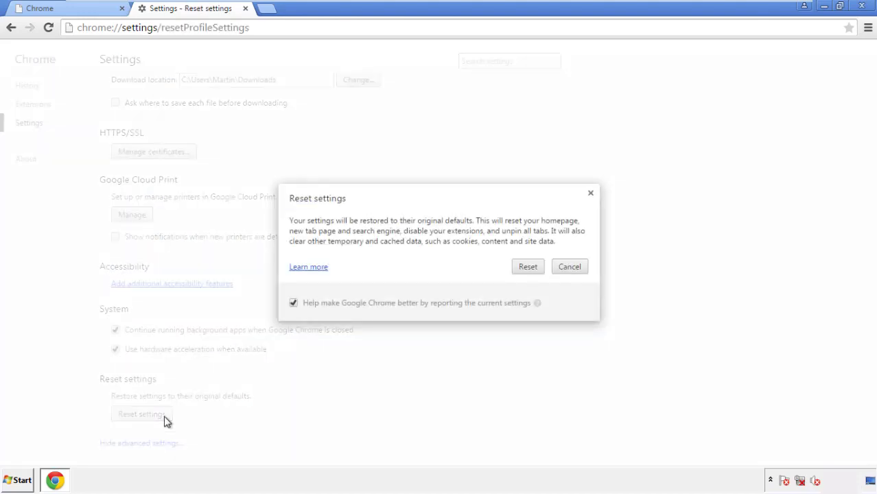
pyautogui.click(528, 268)
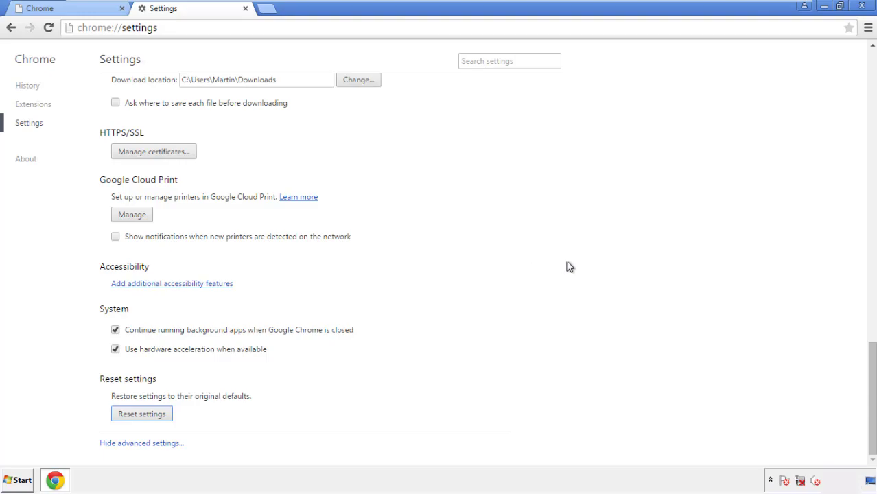
pyautogui.click(861, 6)
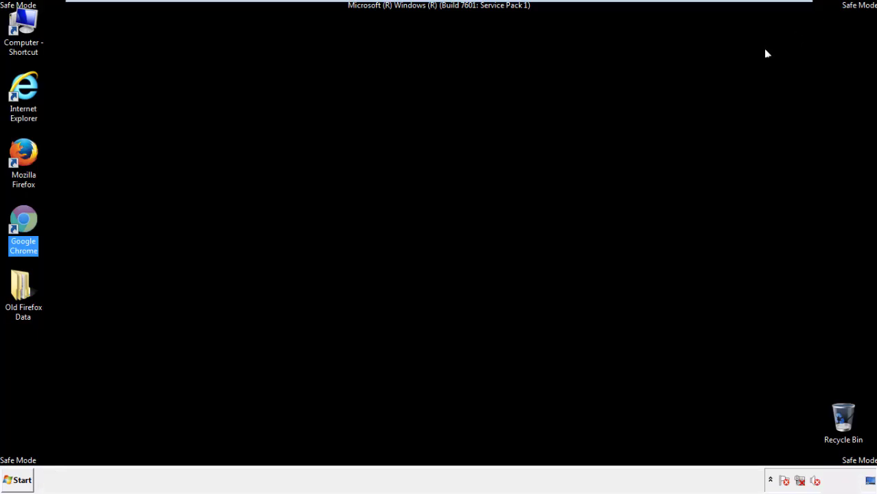
pyautogui.click(473, 222)
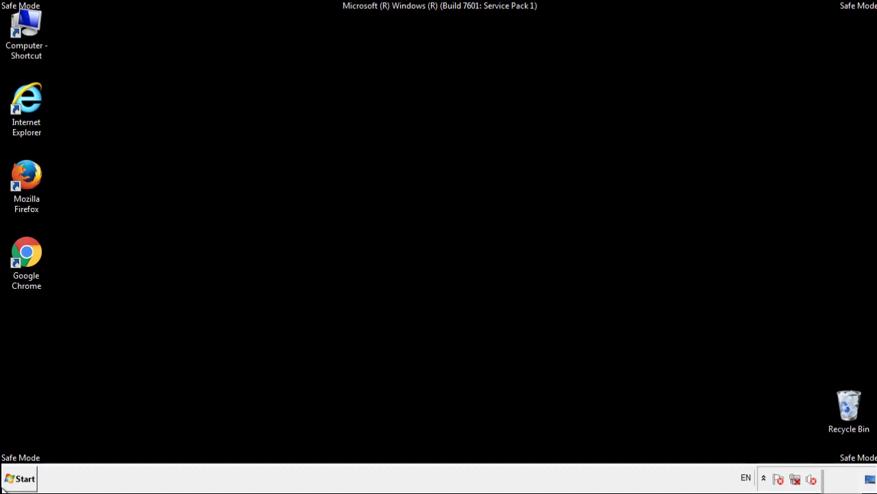
# Step: Remove the Search Mine extension in Firefox's Add-ons manager, then close Firefox
pyautogui.doubleClick(33, 171)
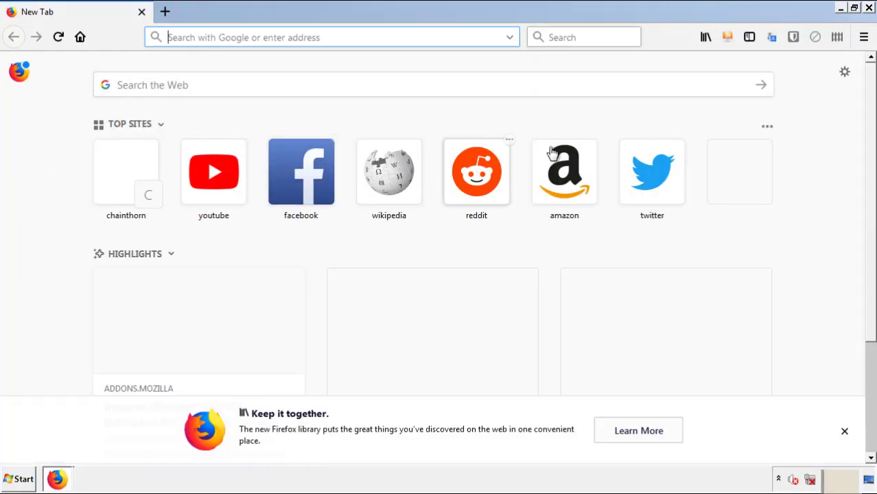
pyautogui.click(863, 39)
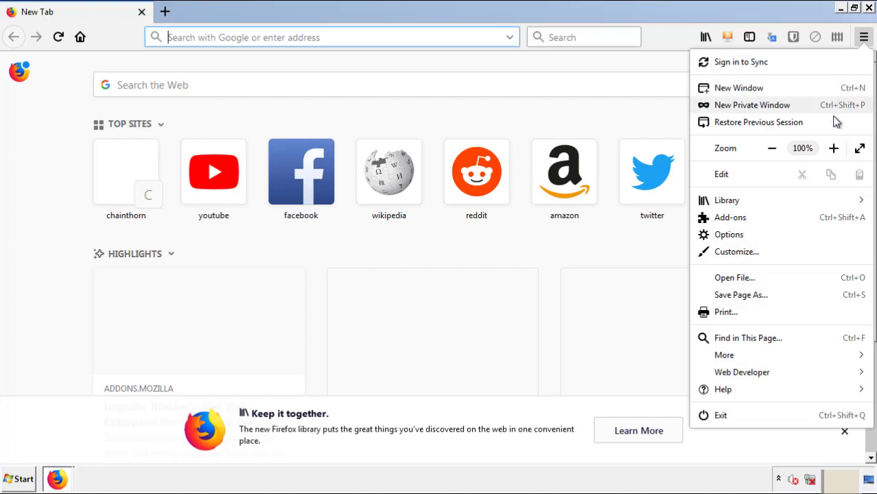
pyautogui.click(730, 218)
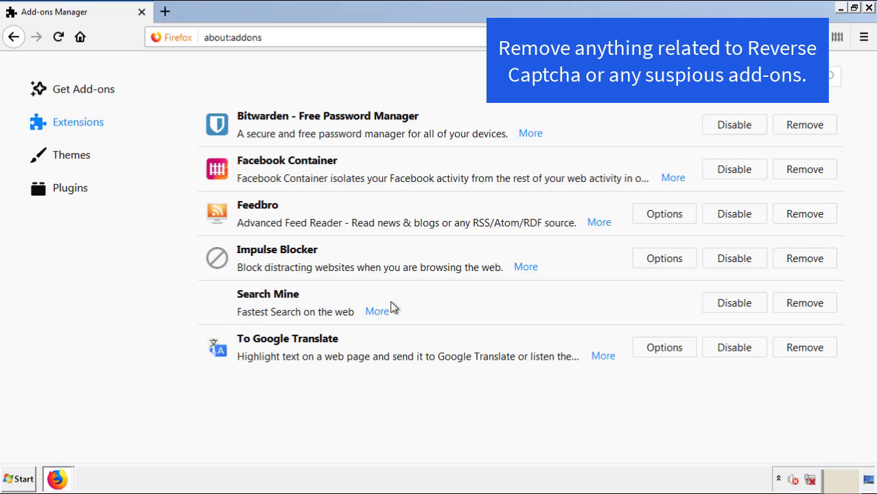
pyautogui.click(802, 305)
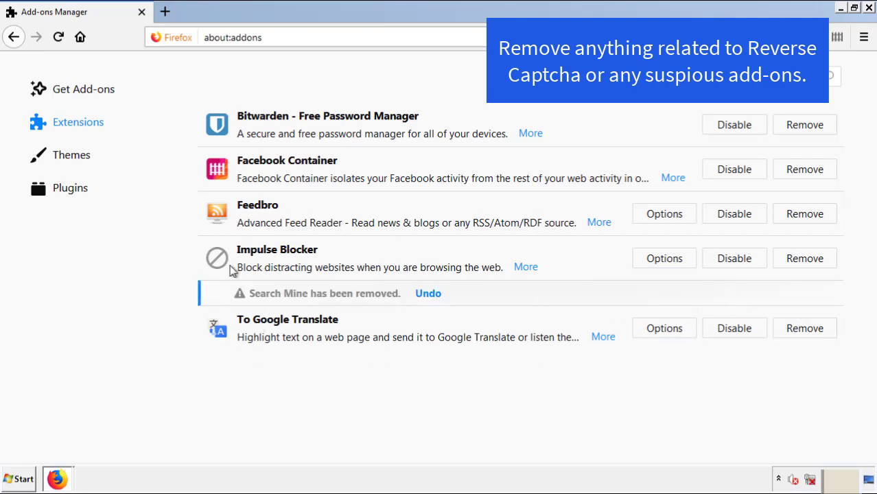
pyautogui.click(869, 8)
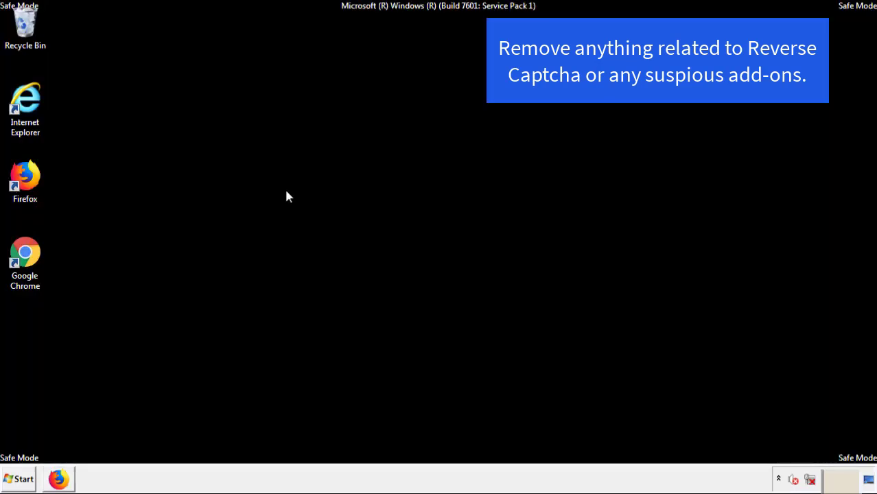
# Step: Remove the Search Mine extension from Chrome's Extensions page, then close Chrome
pyautogui.doubleClick(24, 266)
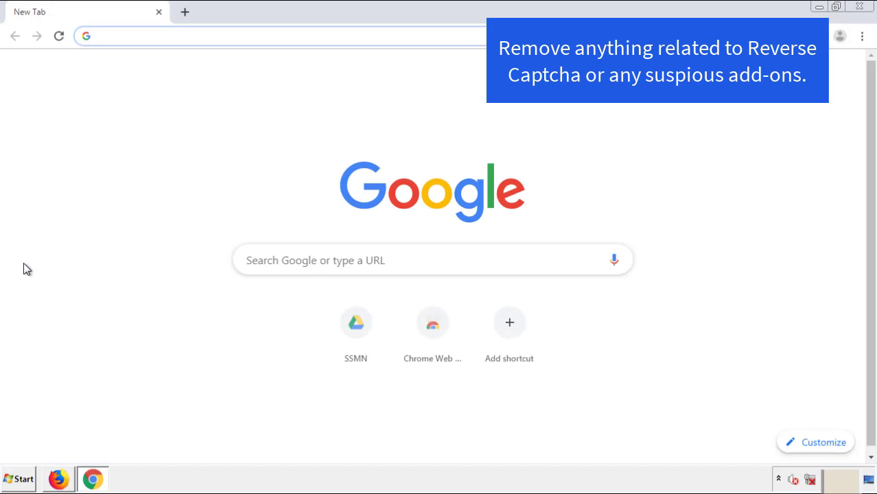
pyautogui.click(862, 36)
pyautogui.moveTo(787, 241)
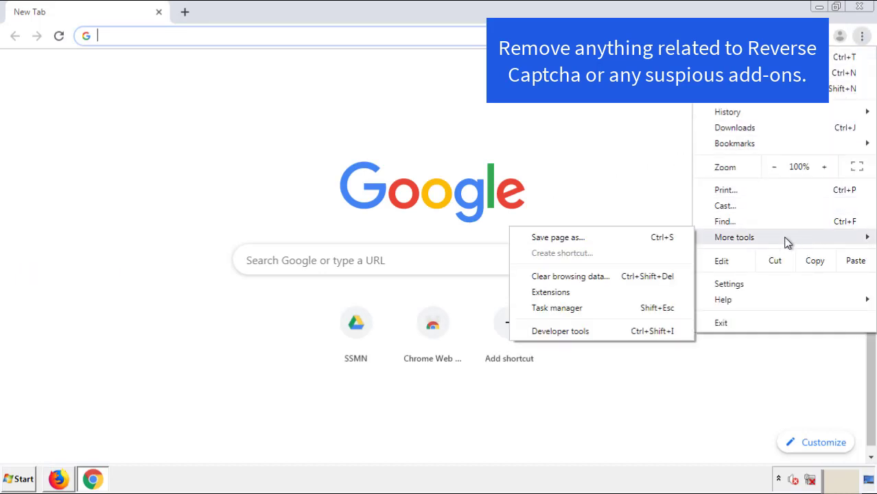
pyautogui.click(557, 290)
pyautogui.scroll(-5, 206, 199)
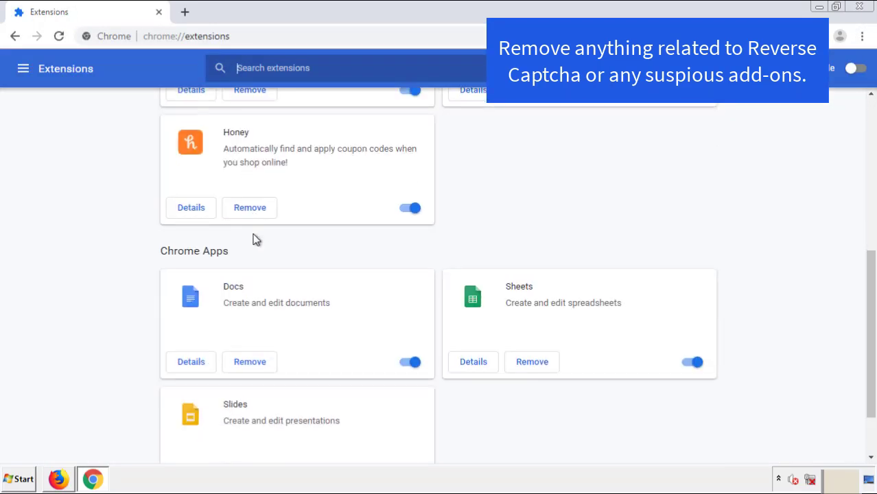
pyautogui.scroll(5, 333, 251)
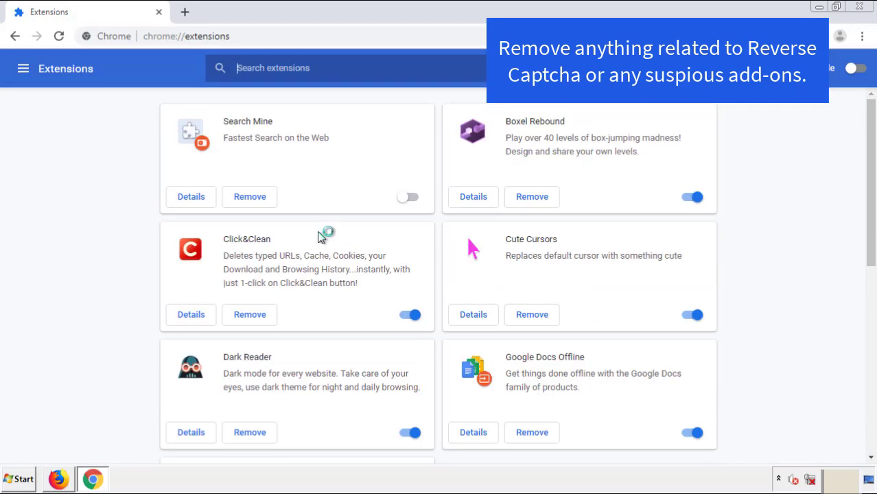
pyautogui.click(247, 199)
pyautogui.click(490, 120)
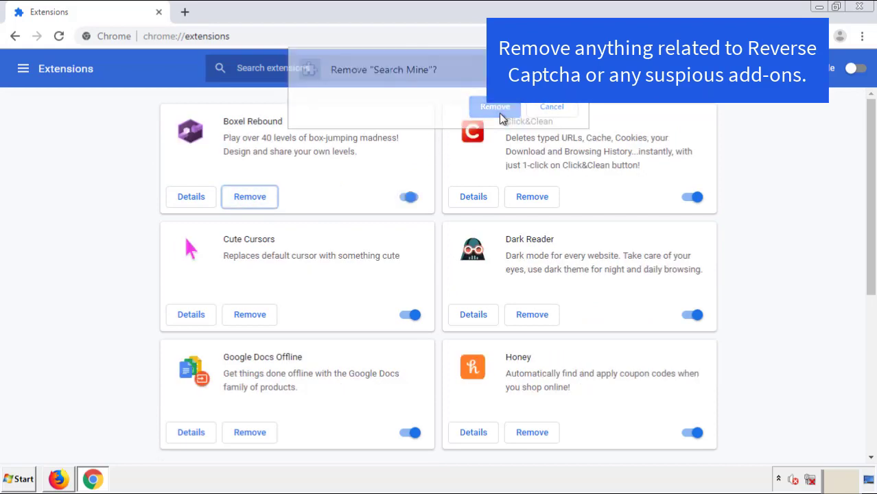
pyautogui.click(867, 10)
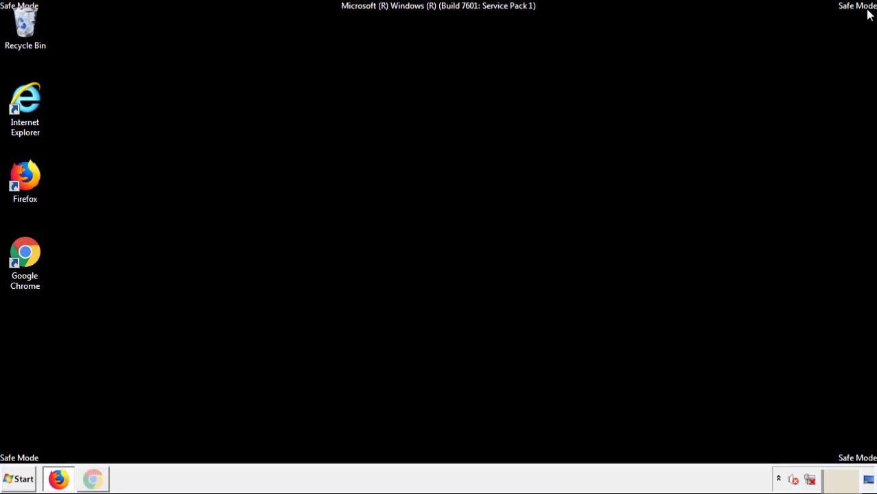
# Step: Restart the computer from the Start menu's shut-down options
pyautogui.click(23, 482)
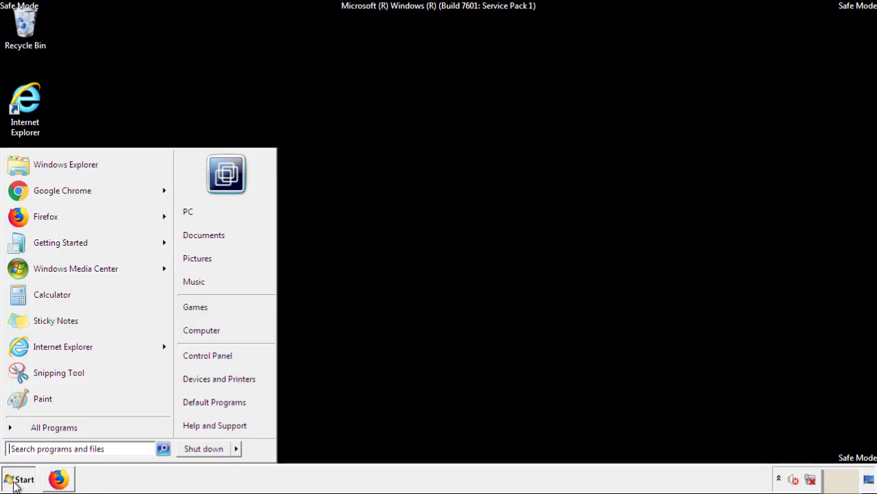
pyautogui.click(237, 450)
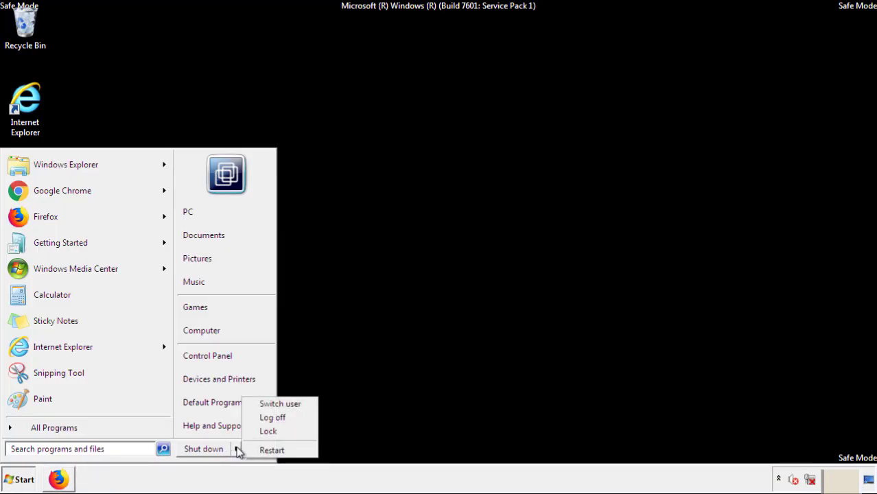
pyautogui.click(273, 450)
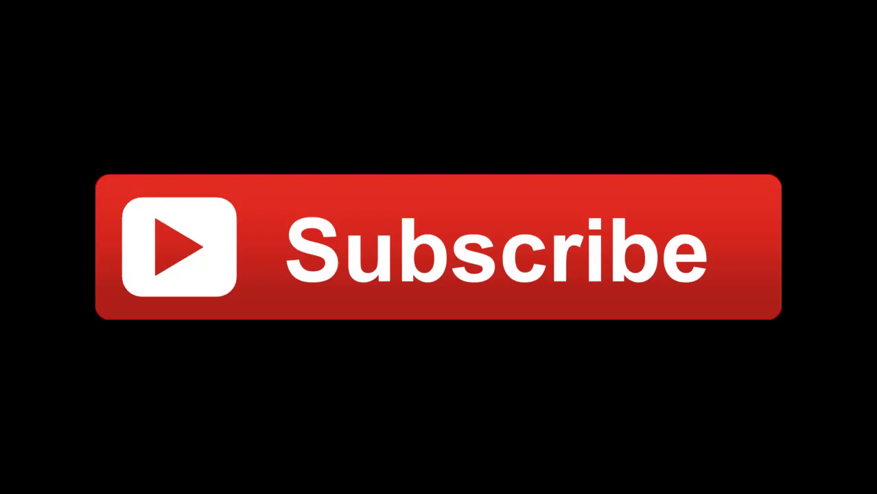